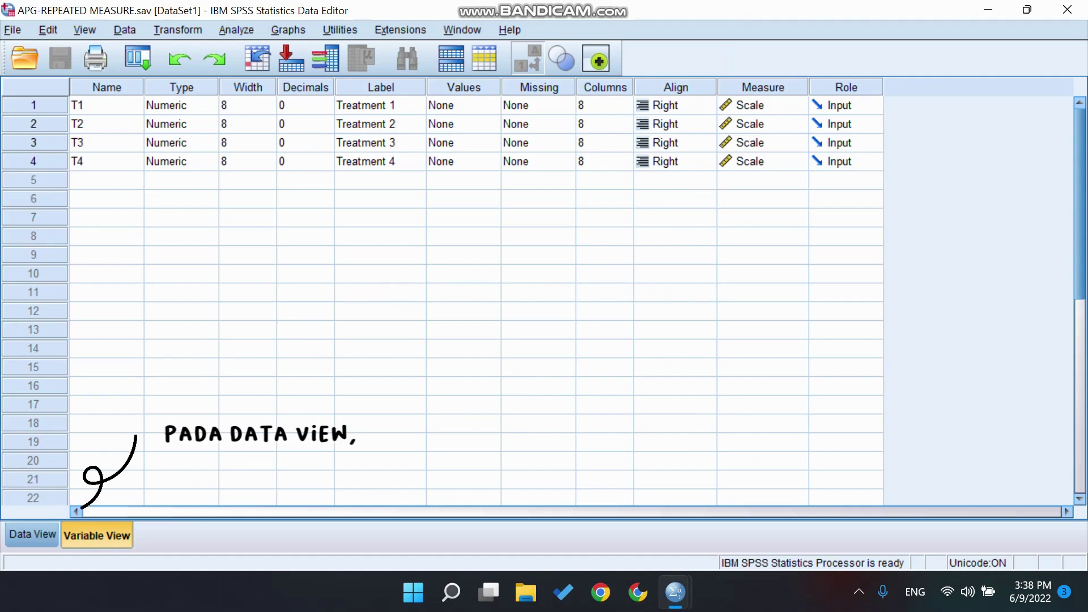
From the data values, start a General Linear Model Repeated Measures analysis with within-subject factor treatment at 4 levels and measure drug_pintobarbitol
{"action": "left_click", "coordinate": [31, 535]}
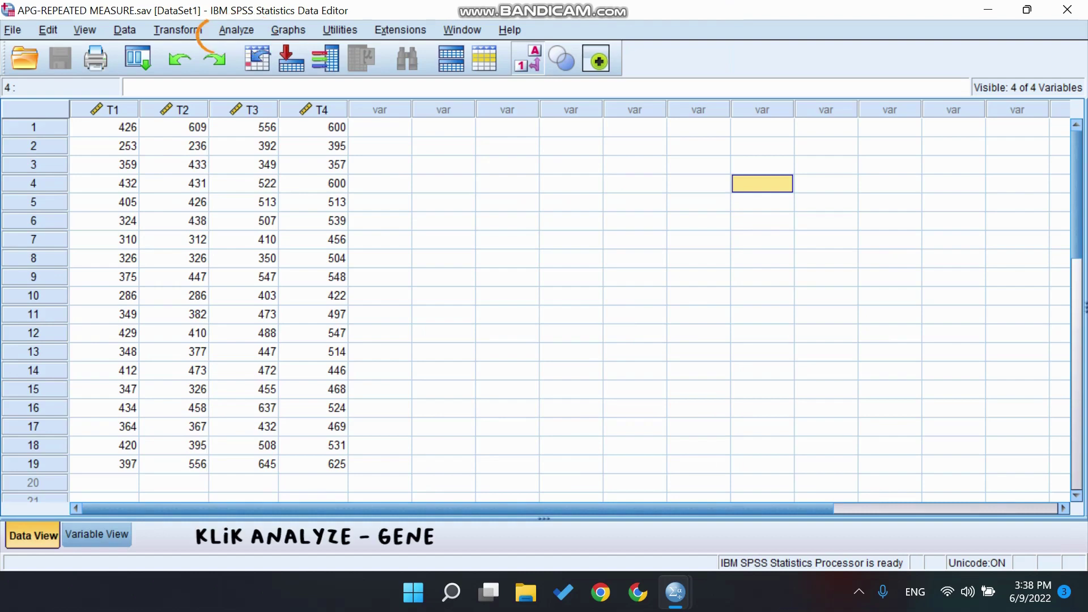
{"action": "key", "text": "alt+a"}
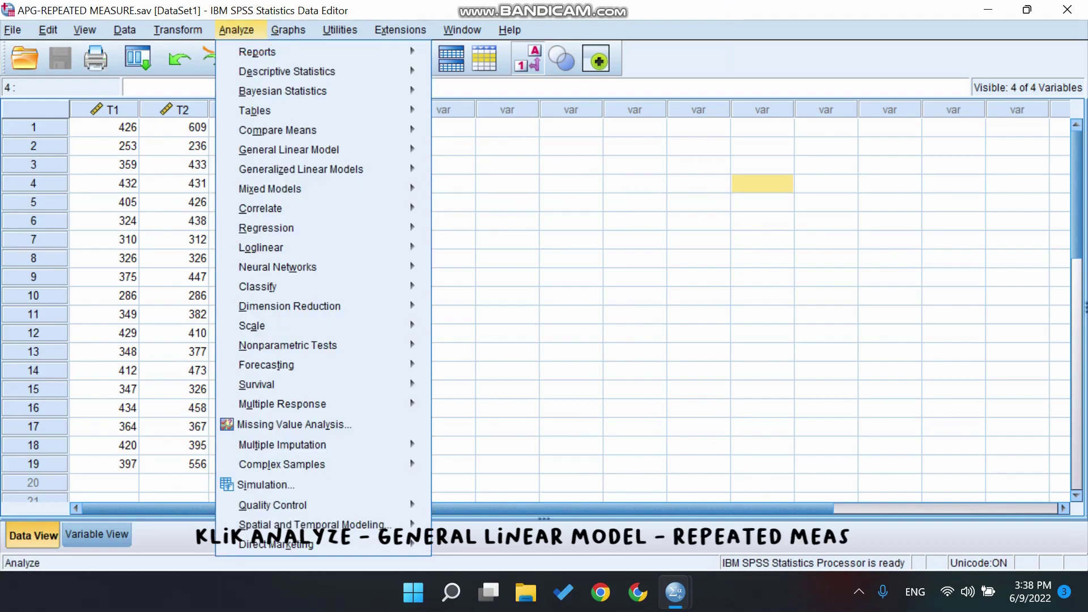
{"action": "mouse_move", "coordinate": [289, 150]}
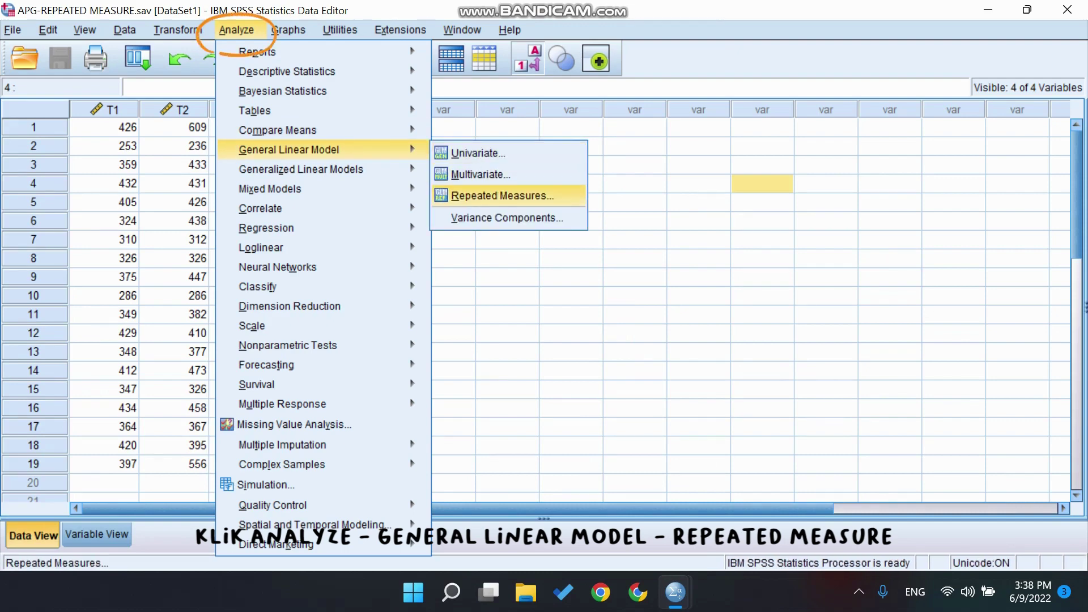
{"action": "left_click", "coordinate": [502, 195]}
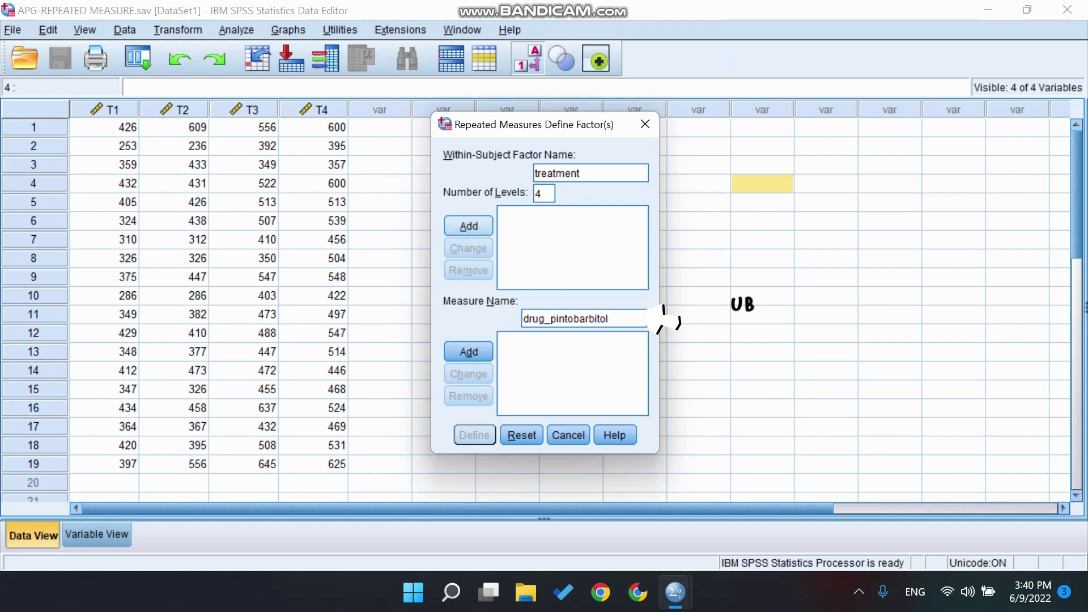
{"action": "left_click", "coordinate": [468, 226]}
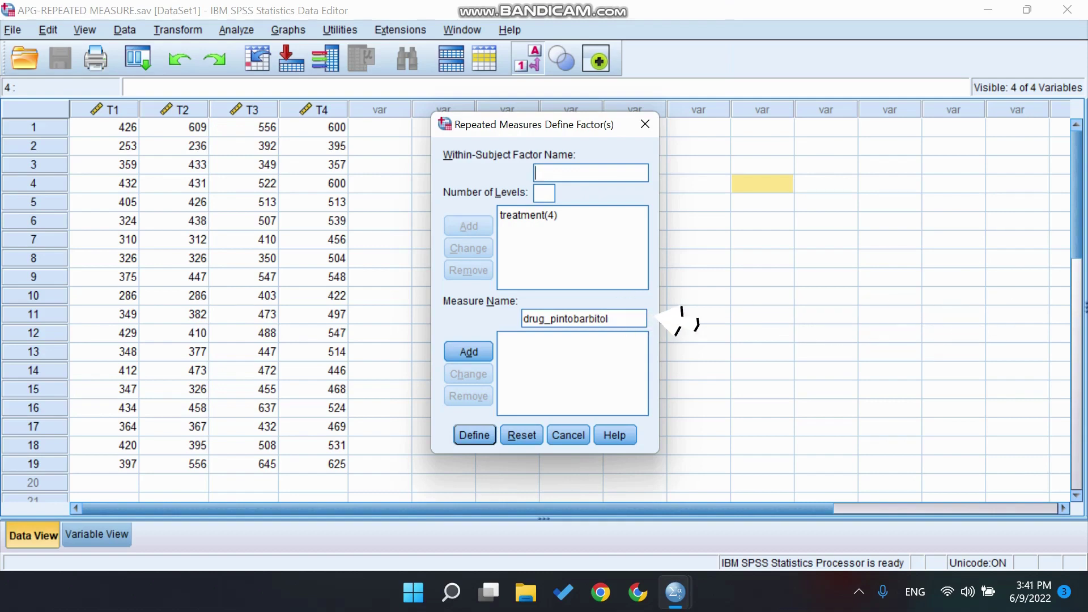
{"action": "key", "text": "alt+d"}
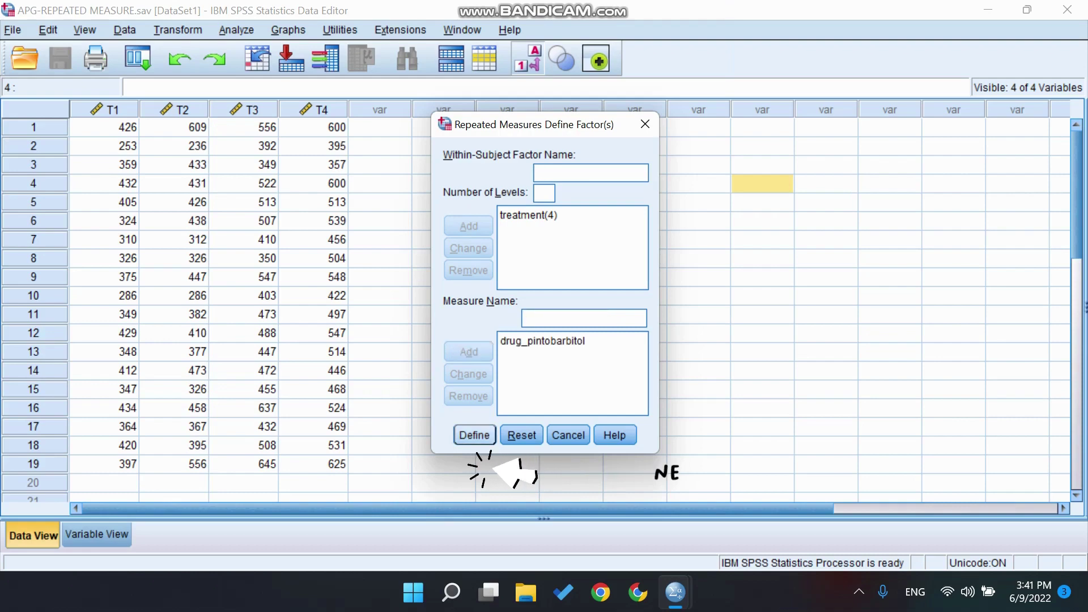
{"action": "left_click", "coordinate": [474, 434]}
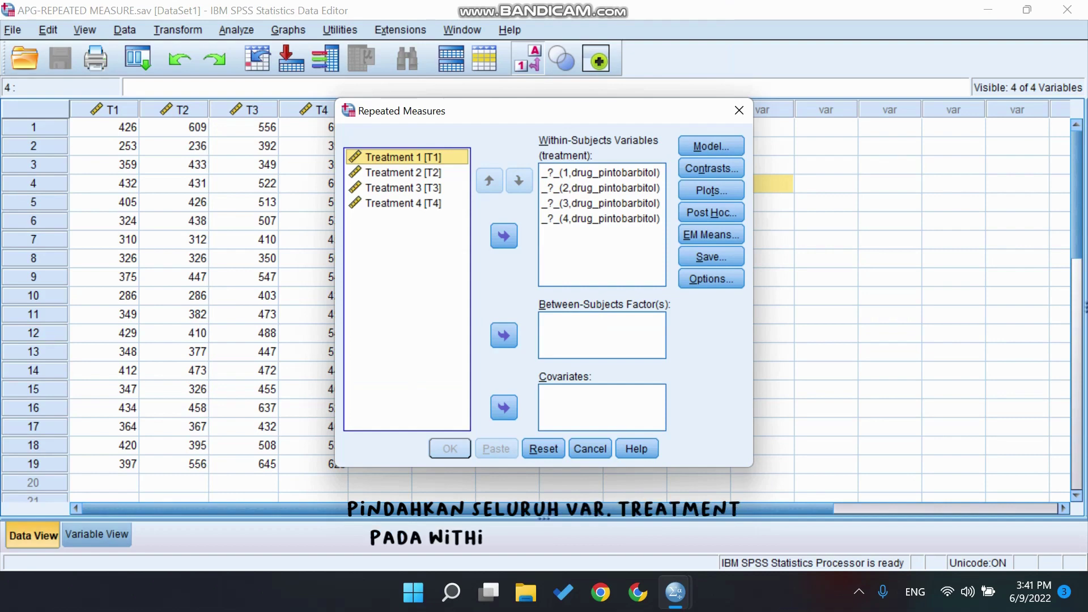
Assign Treatment 1 to Treatment 4 in order to the four within-subjects levels of drug_pintobarbitol
{"action": "left_click", "coordinate": [503, 235]}
{"action": "left_click", "coordinate": [406, 157]}
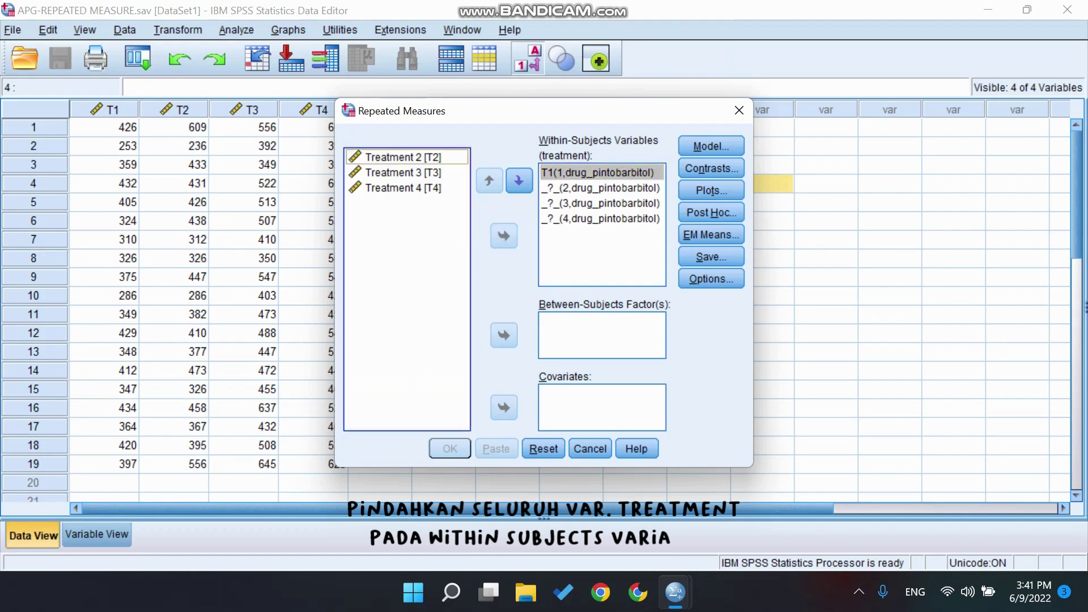
{"action": "left_click", "coordinate": [503, 235]}
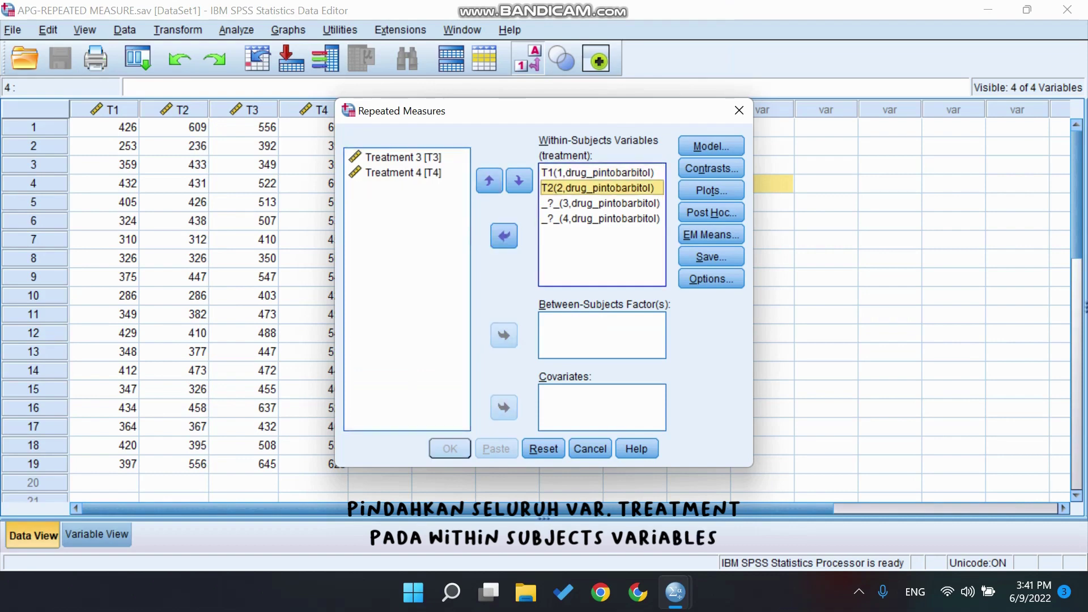
{"action": "left_click", "coordinate": [504, 236]}
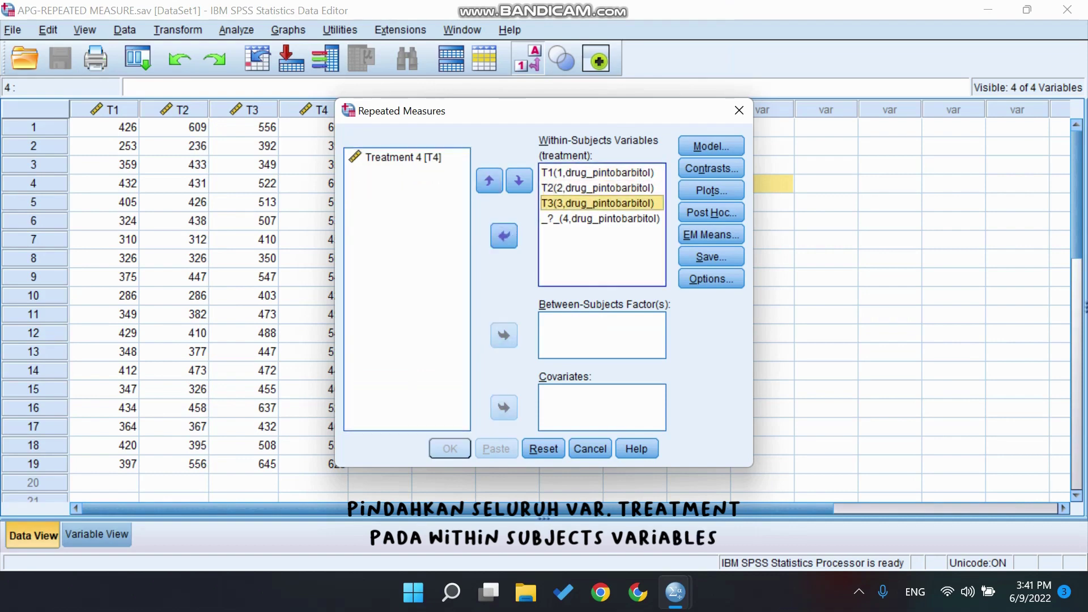
{"action": "left_click", "coordinate": [503, 235]}
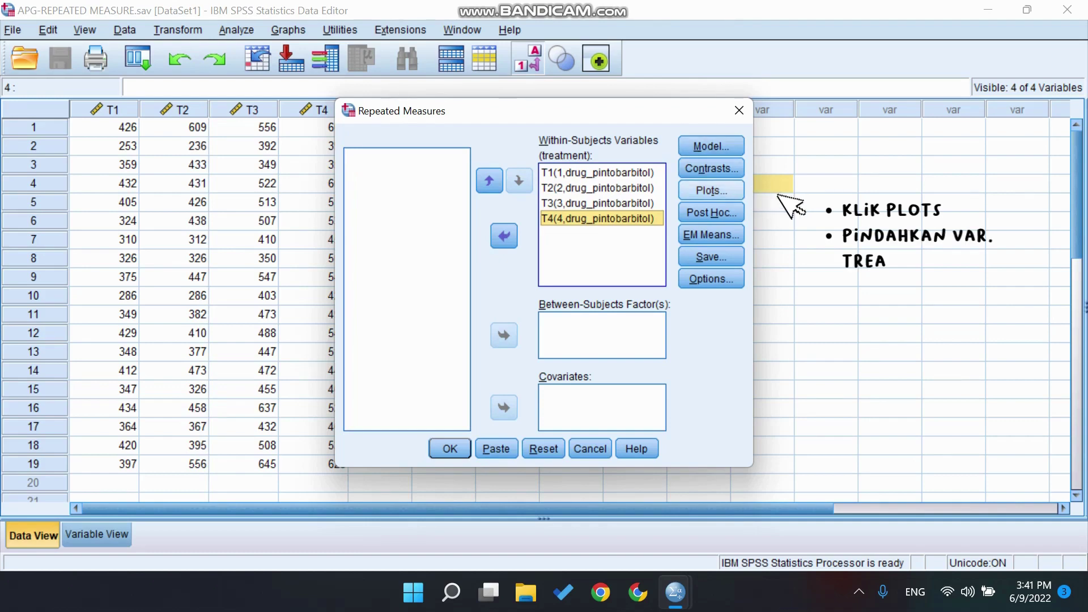
Add a profile plot with treatment on the horizontal axis
{"action": "left_click", "coordinate": [737, 191]}
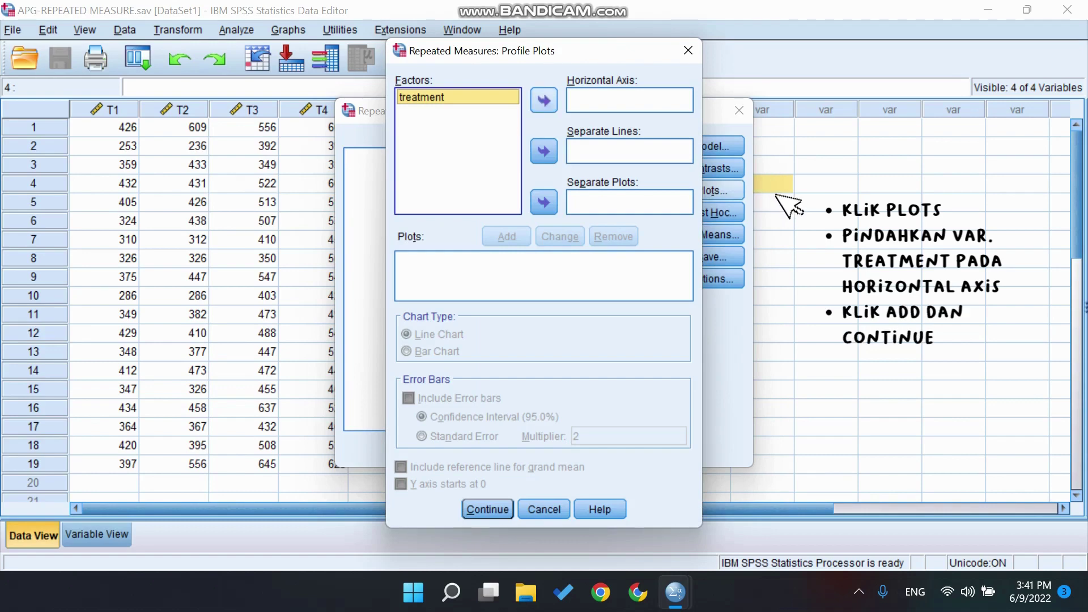
{"action": "left_click", "coordinate": [543, 99]}
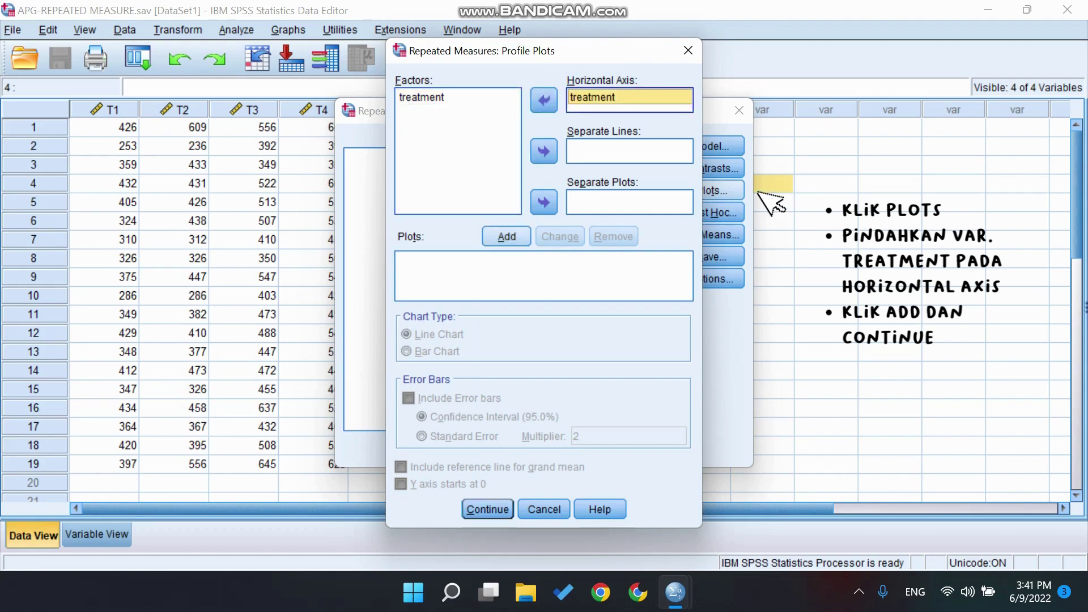
{"action": "key", "text": "alt+a"}
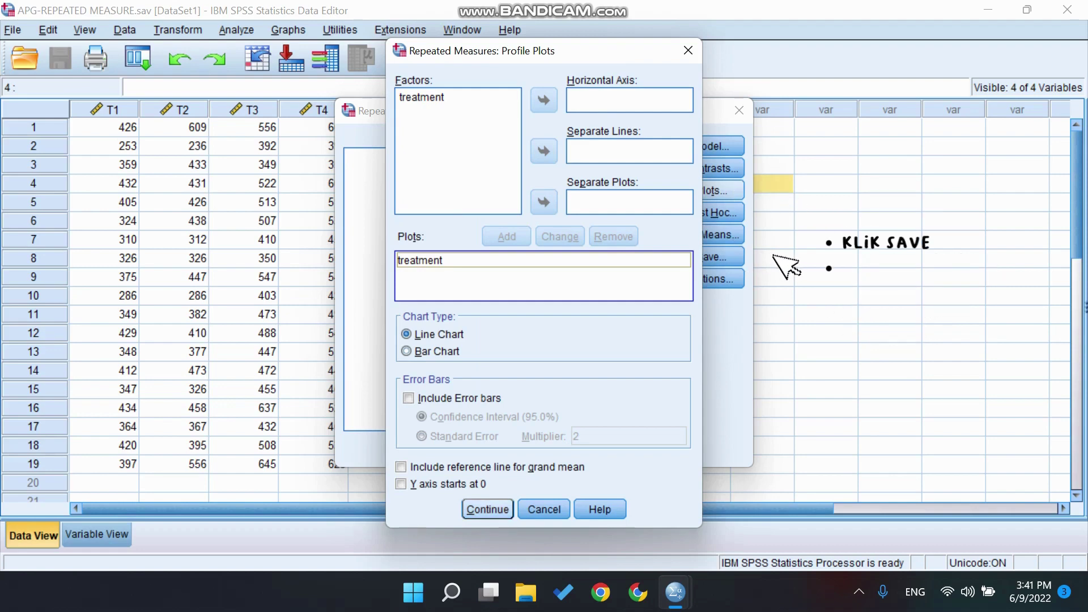
{"action": "key", "text": "Return"}
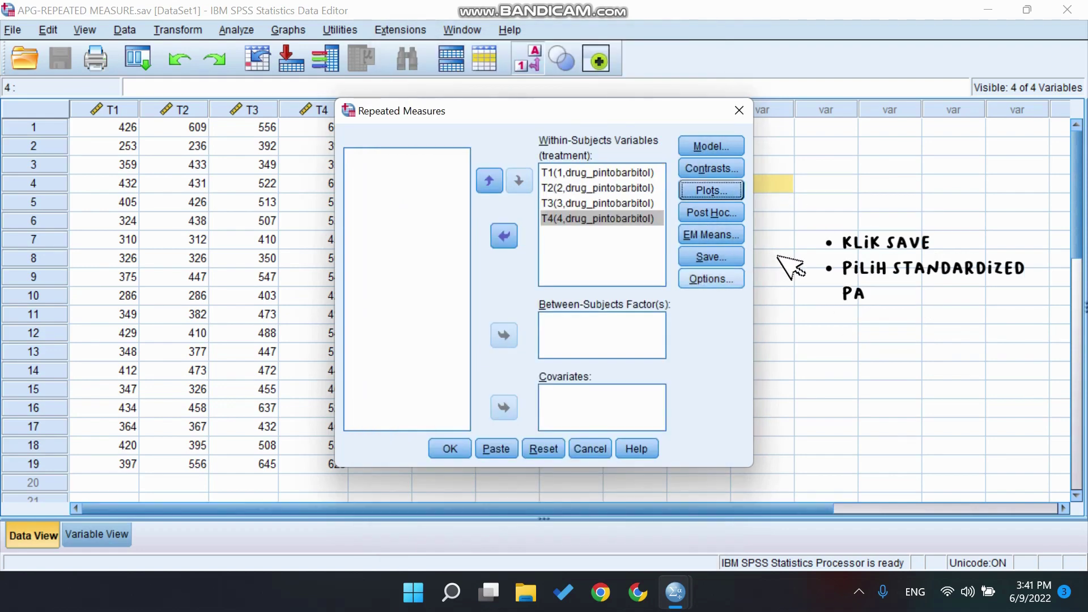
Save standardized residuals as new variables and run the repeated measures analysis
{"action": "left_click", "coordinate": [742, 257]}
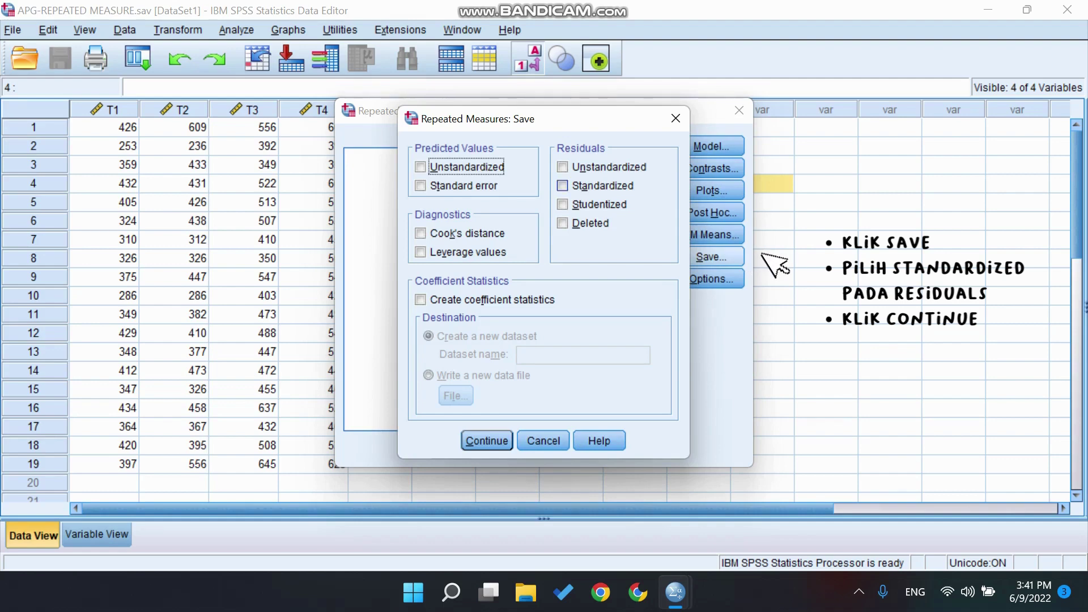
{"action": "left_click", "coordinate": [562, 185]}
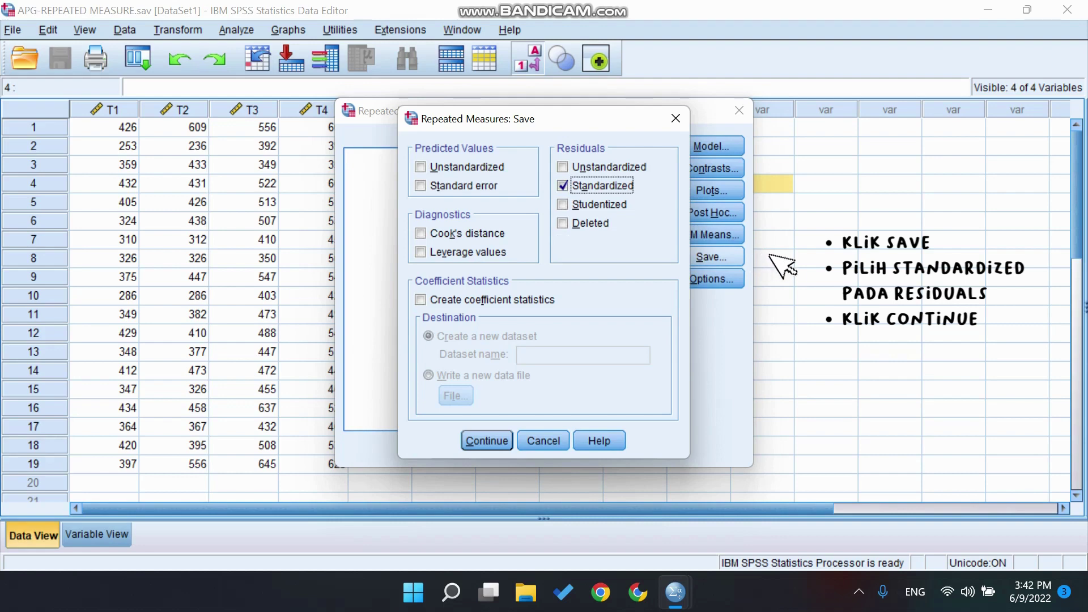
{"action": "left_click", "coordinate": [483, 443]}
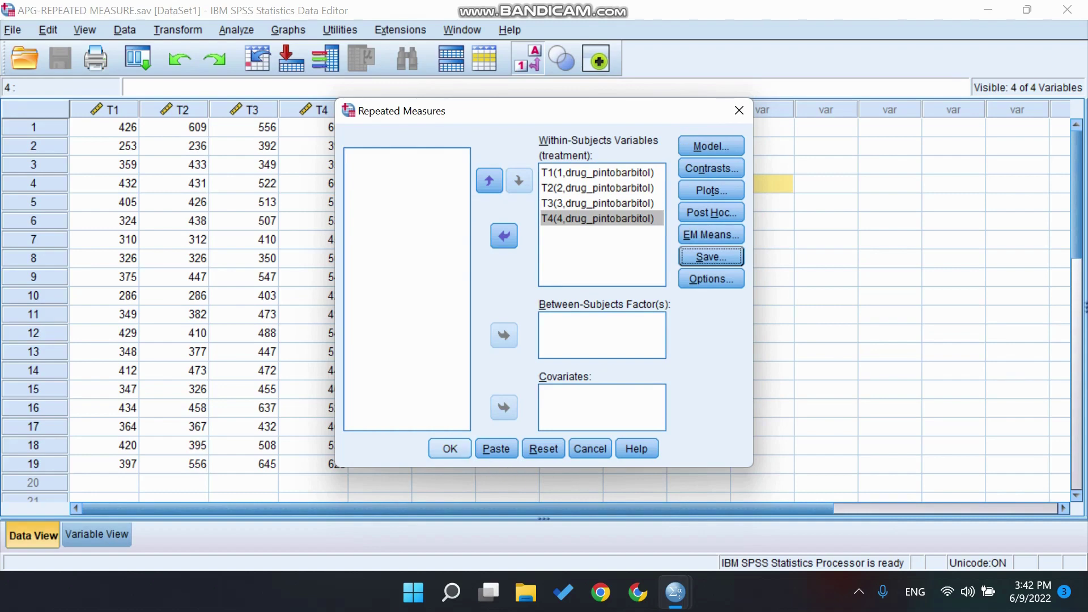
{"action": "left_click", "coordinate": [450, 448]}
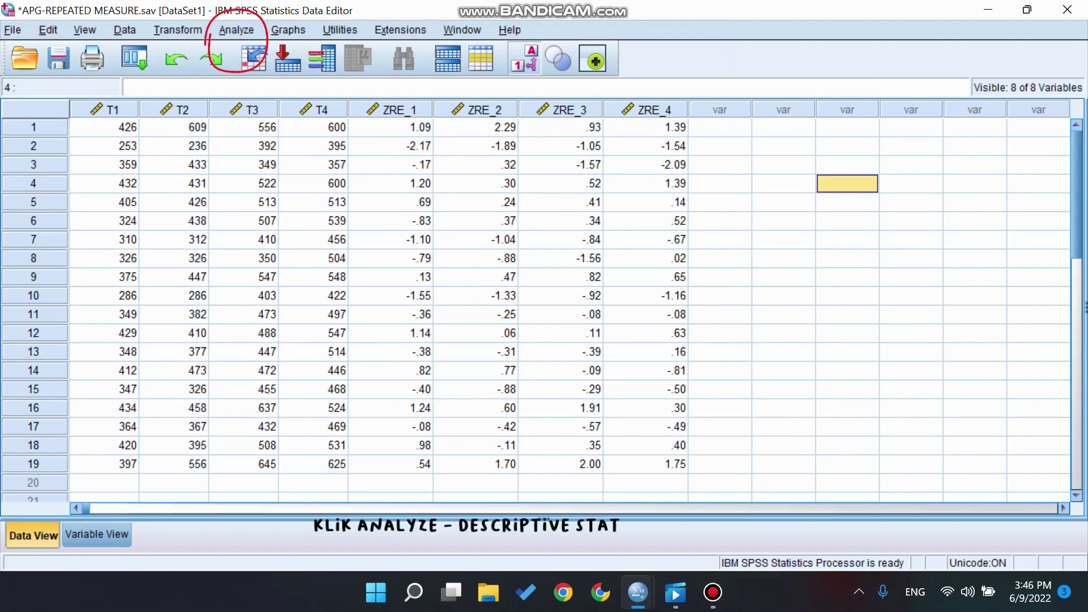
Start a descriptive Explore analysis with the four standardized residual variables, ZRE_1 to ZRE_4, as dependents
{"action": "key", "text": "alt+a"}
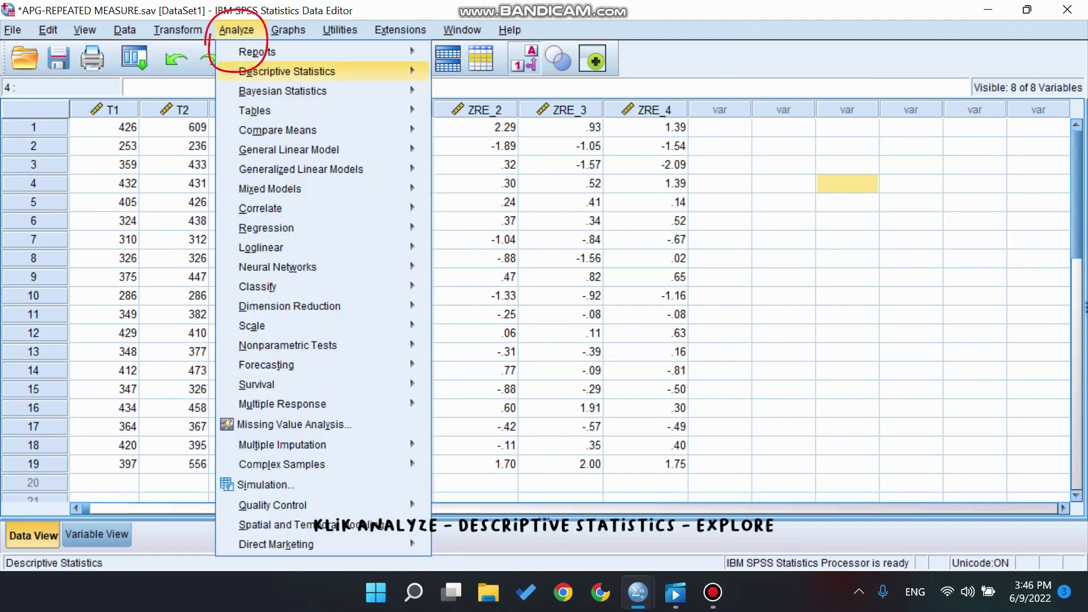
{"action": "mouse_move", "coordinate": [286, 72]}
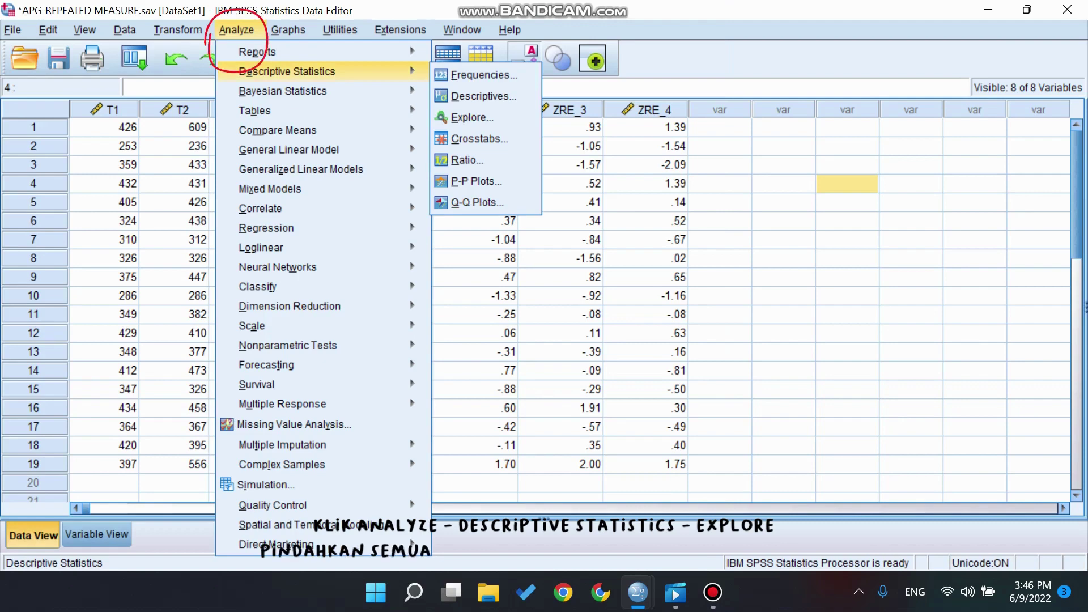
{"action": "key", "text": "Down"}
{"action": "key", "text": "Down"}
{"action": "key", "text": "Down"}
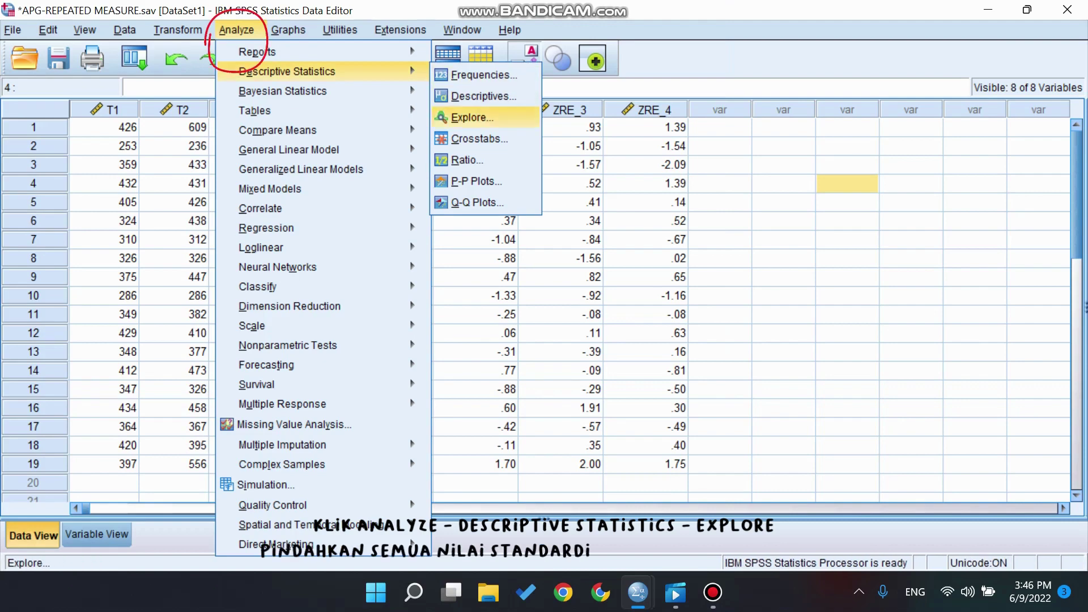
{"action": "key", "text": "Return"}
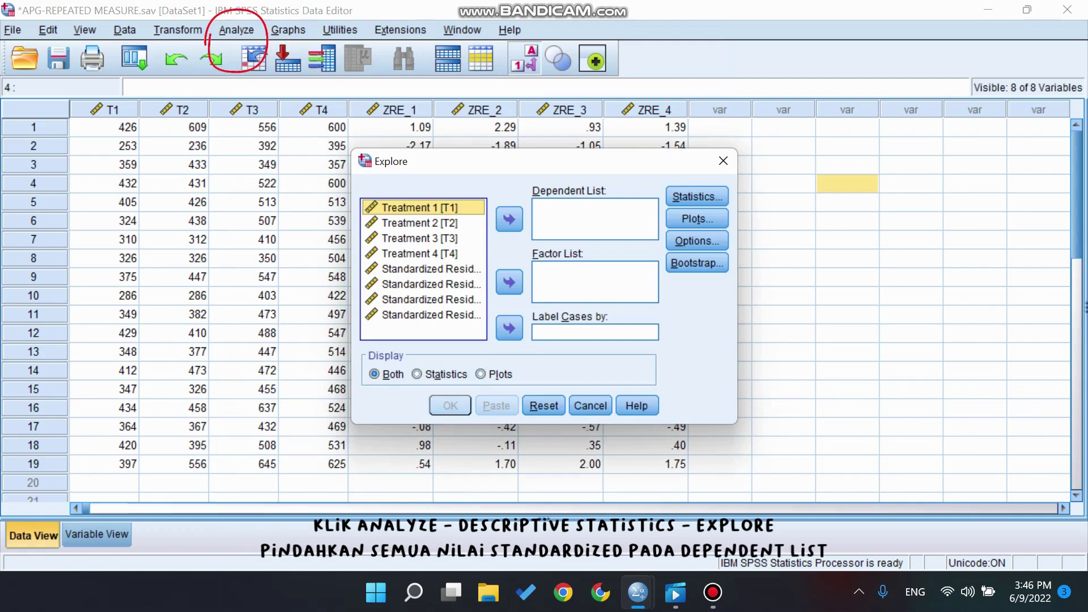
{"action": "left_click", "coordinate": [424, 269]}
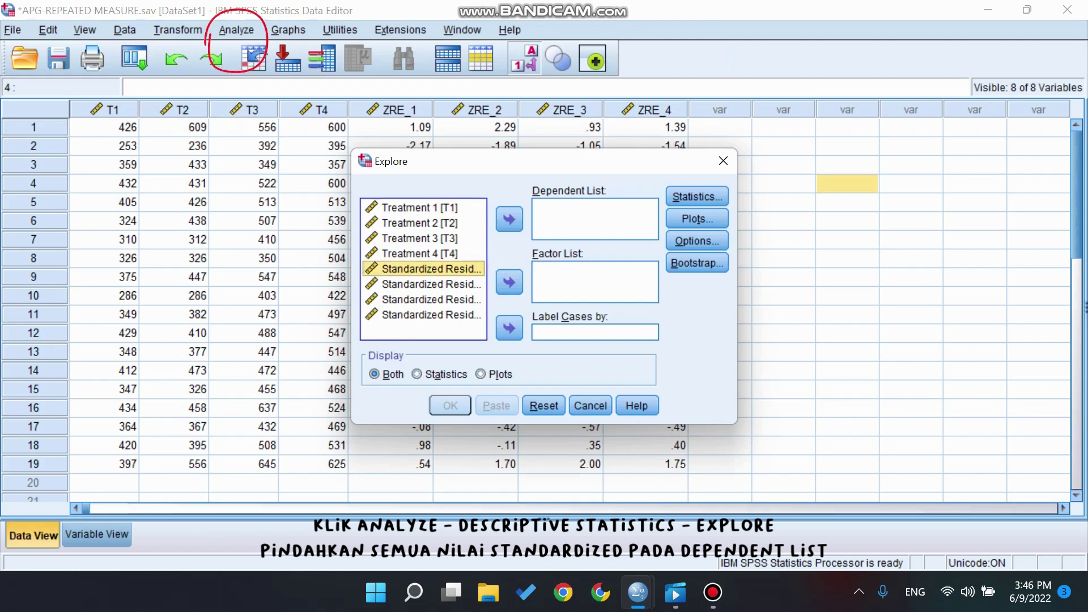
{"action": "left_click", "coordinate": [508, 219]}
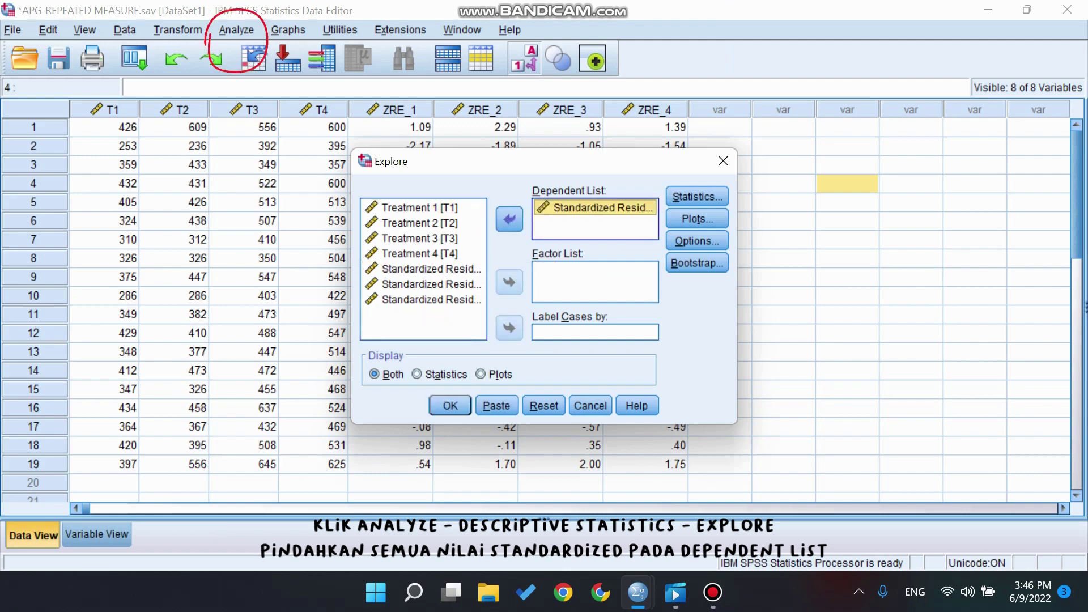
{"action": "left_click", "coordinate": [431, 268]}
{"action": "left_click", "coordinate": [508, 219]}
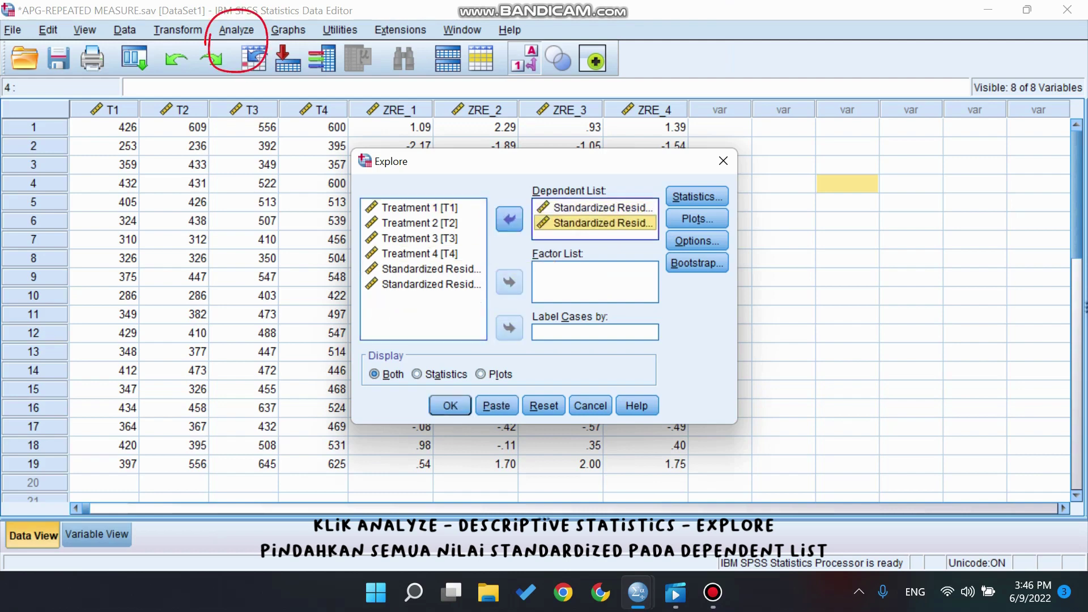
{"action": "left_click", "coordinate": [431, 268]}
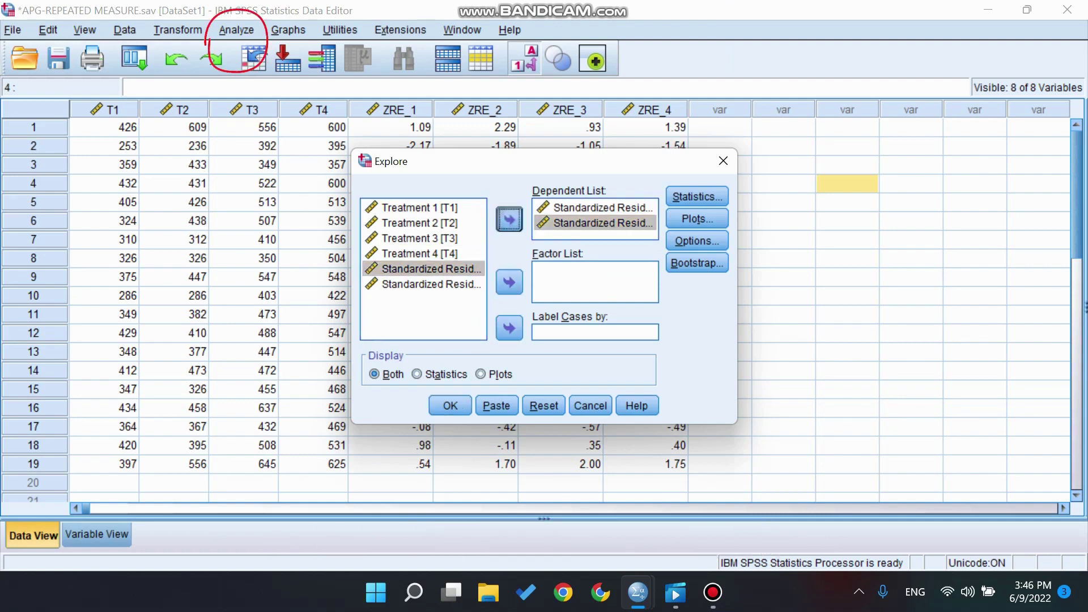
{"action": "left_click", "coordinate": [509, 219]}
{"action": "left_click", "coordinate": [430, 269]}
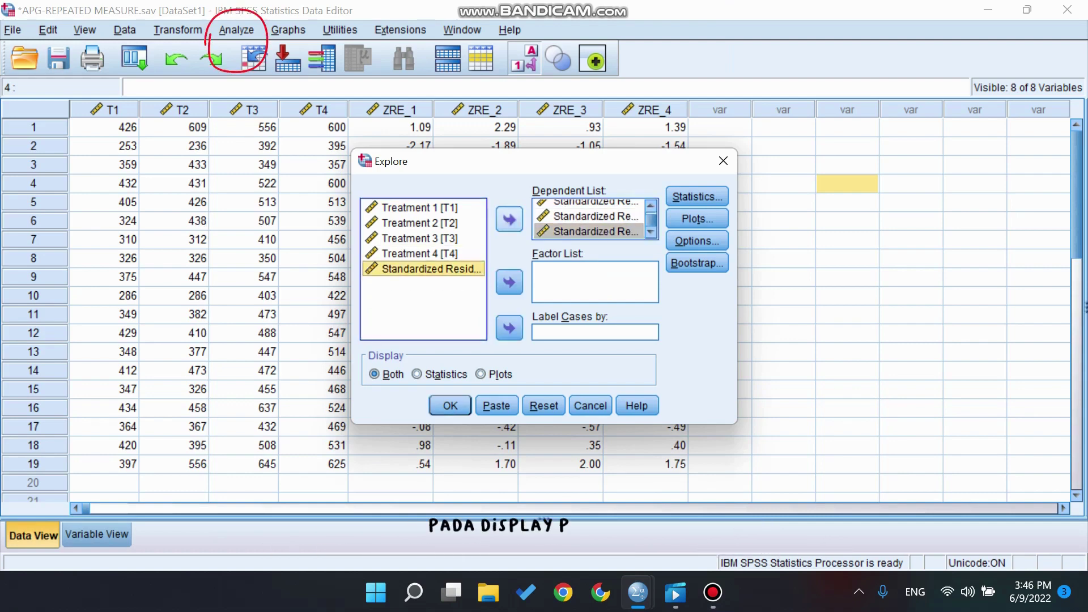
{"action": "left_click", "coordinate": [509, 219]}
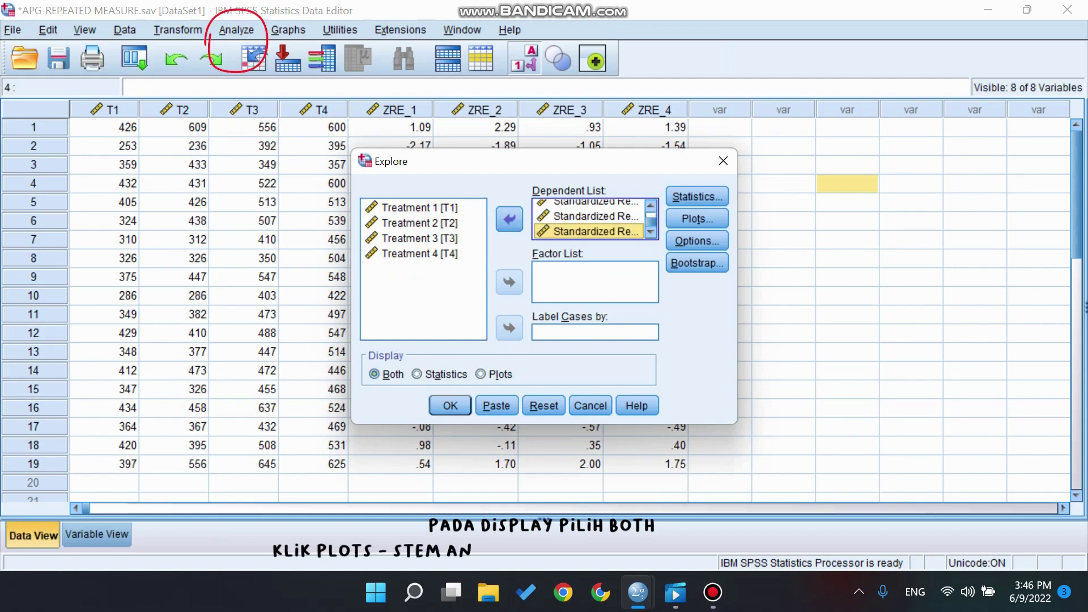
Display both statistics and plots, include normality plots with tests, and run the Explore analysis
{"action": "left_click", "coordinate": [374, 374]}
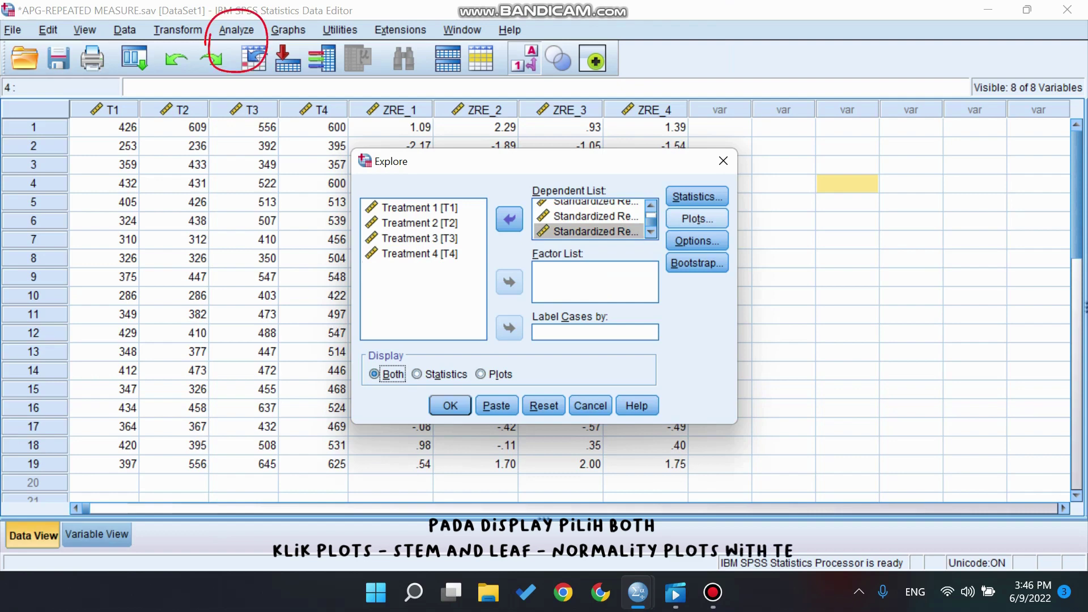
{"action": "left_click", "coordinate": [697, 219]}
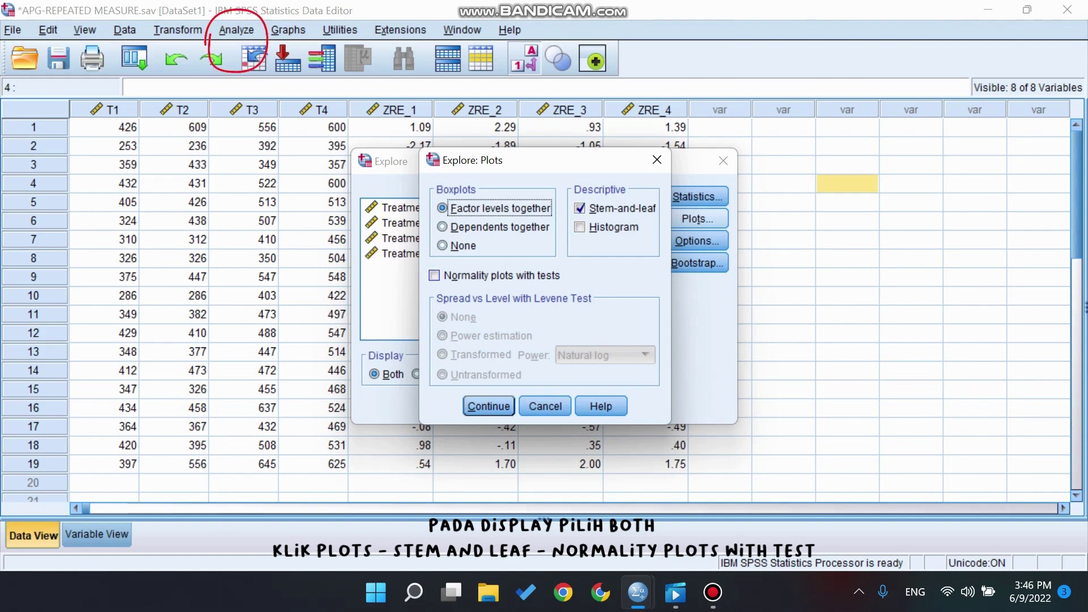
{"action": "left_click", "coordinate": [434, 275]}
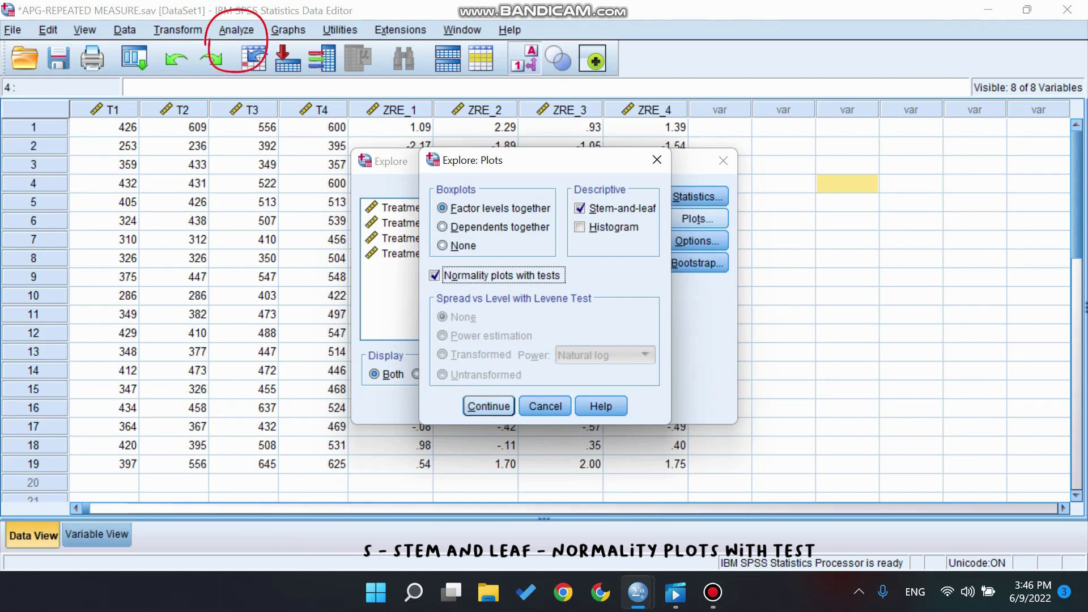
{"action": "key", "text": "Return"}
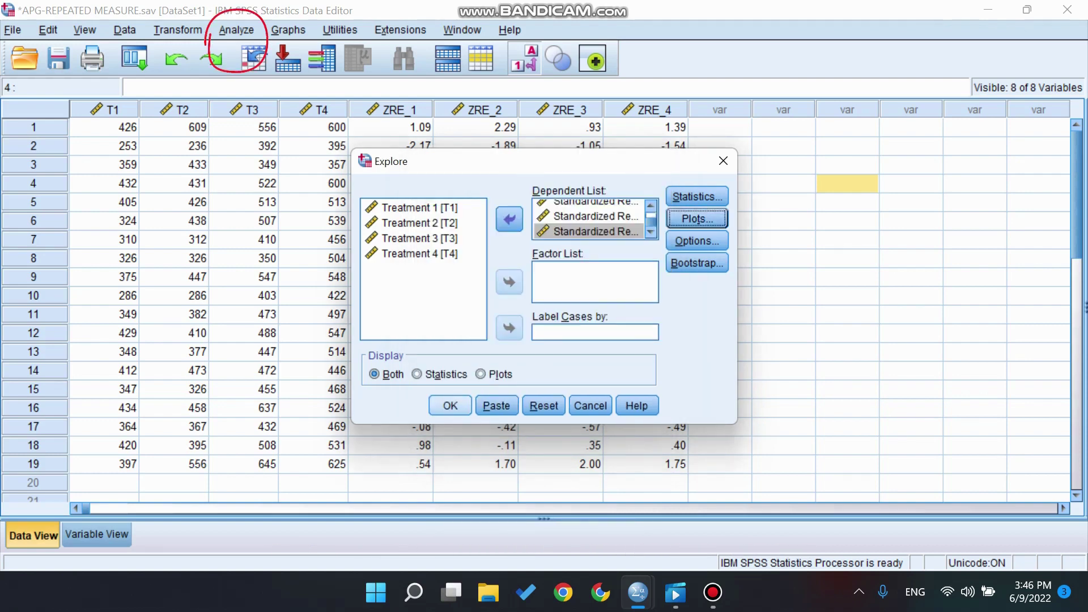
{"action": "left_click", "coordinate": [450, 405]}
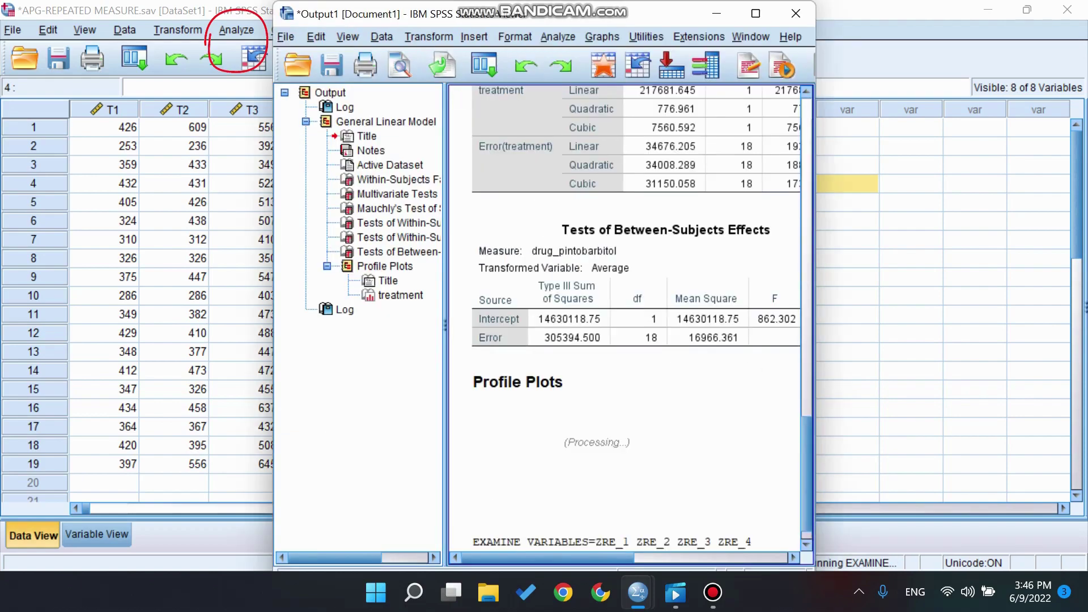